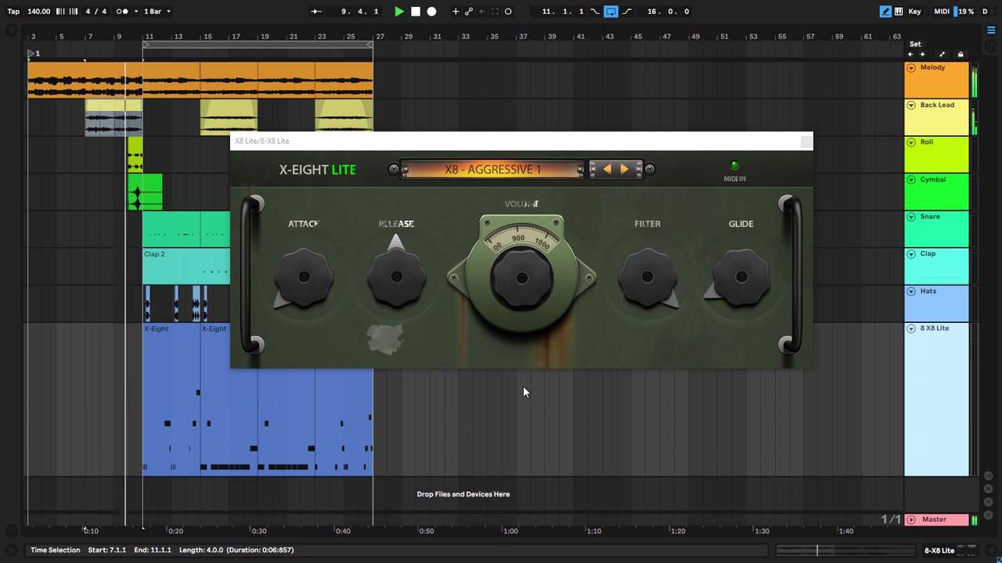
# Advance the X-Eight Lite preset to X8 - AGGRESSIVE 21 and lower the plugin volume
pyautogui.click(626, 169)
pyautogui.moveTo(539, 279); pyautogui.dragTo(538, 295)
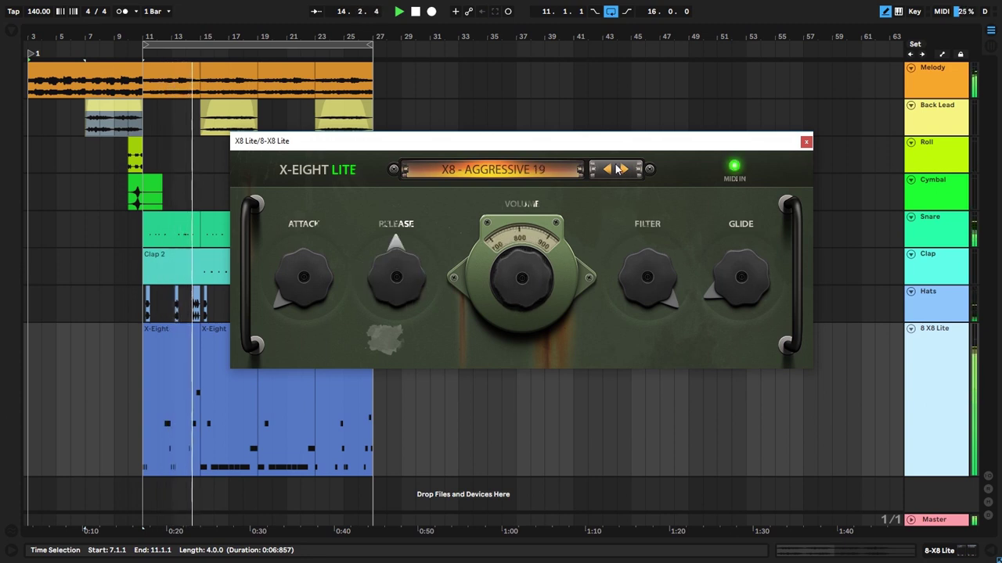
pyautogui.click(623, 169)
pyautogui.click(623, 170)
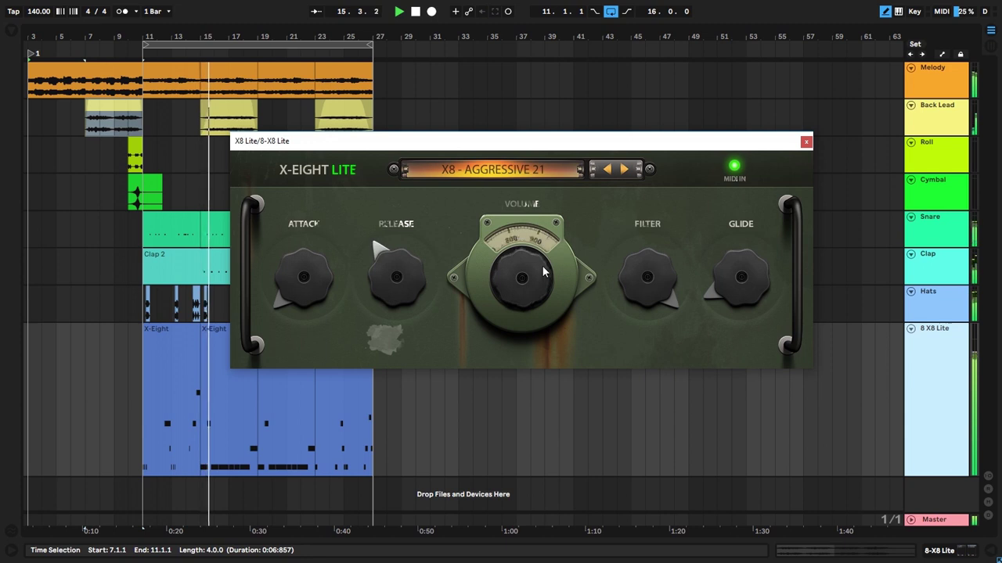
# Advance through the Aggressive bass presets to X8 - AGGRESSIVE 55 while the beat keeps playing
pyautogui.click(623, 169)
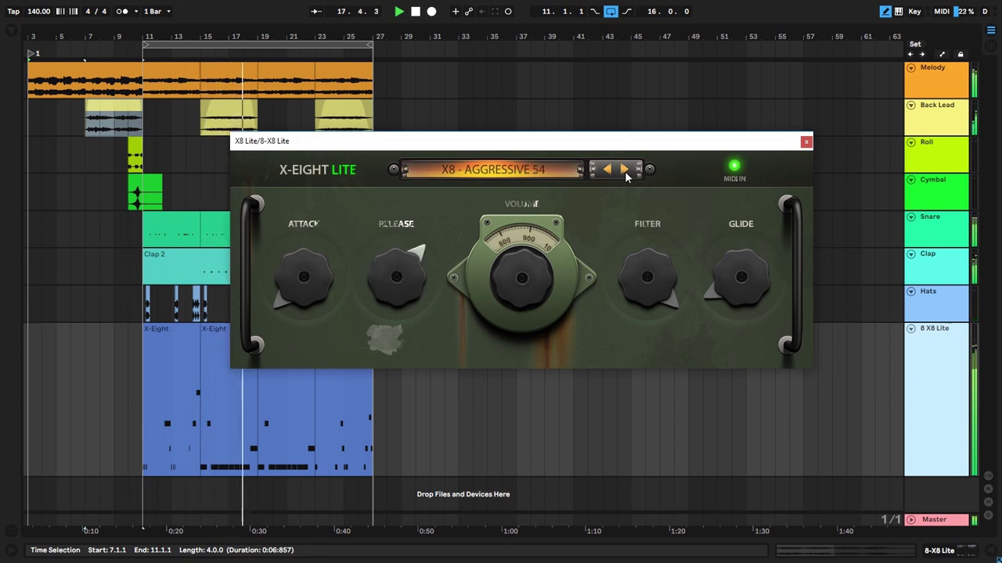
pyautogui.click(624, 169)
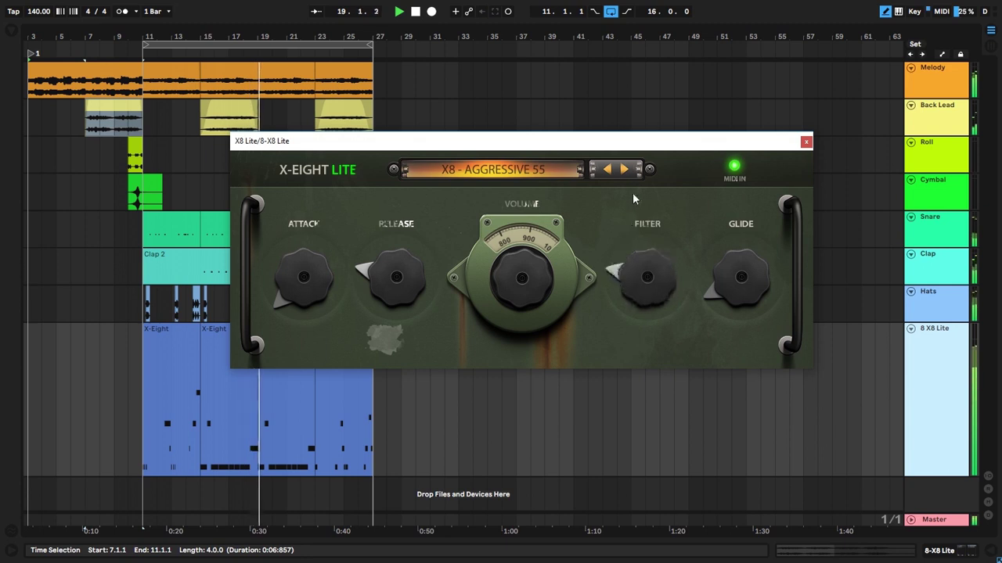
pyautogui.click(624, 169)
pyautogui.click(623, 169)
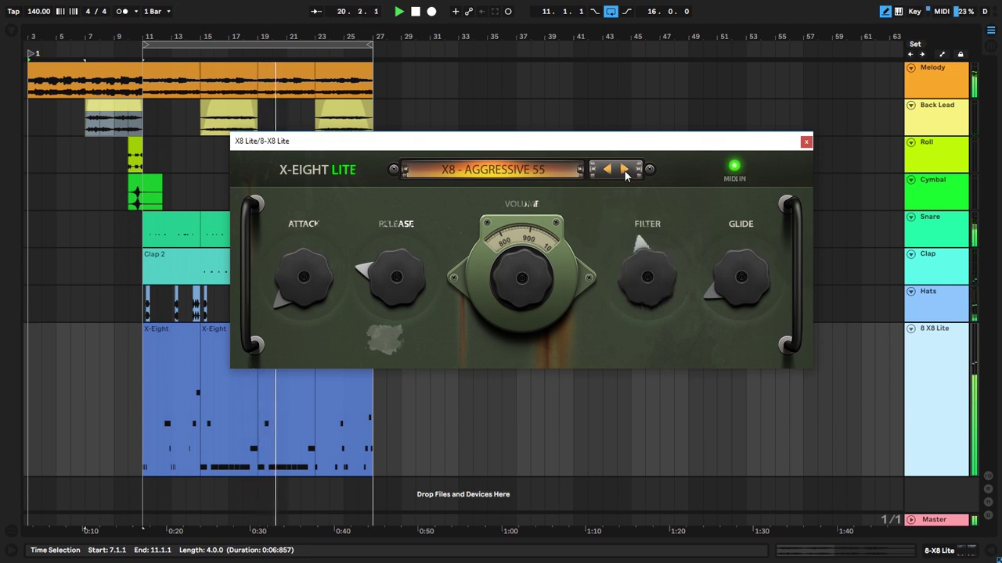
# Raise the glide and advance the preset to X8 - AGGRESSIVE 60
pyautogui.click(624, 169)
pyautogui.moveTo(721, 282); pyautogui.dragTo(678, 213)
pyautogui.click(627, 174)
pyautogui.click(626, 173)
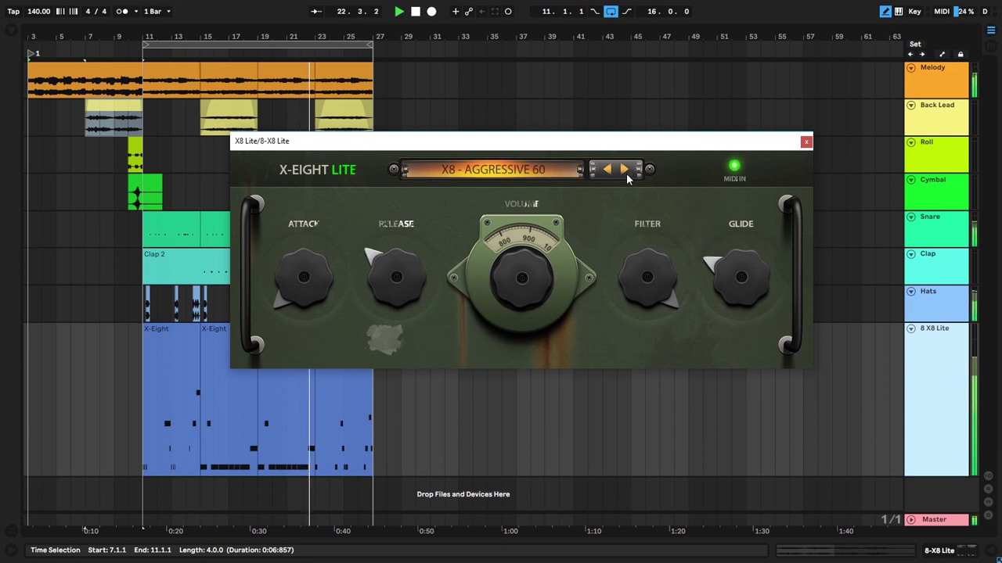
# Move on to the Bangerz presets up to X8 - BANGERZ 11, raising the glide and volume further
pyautogui.click(625, 170)
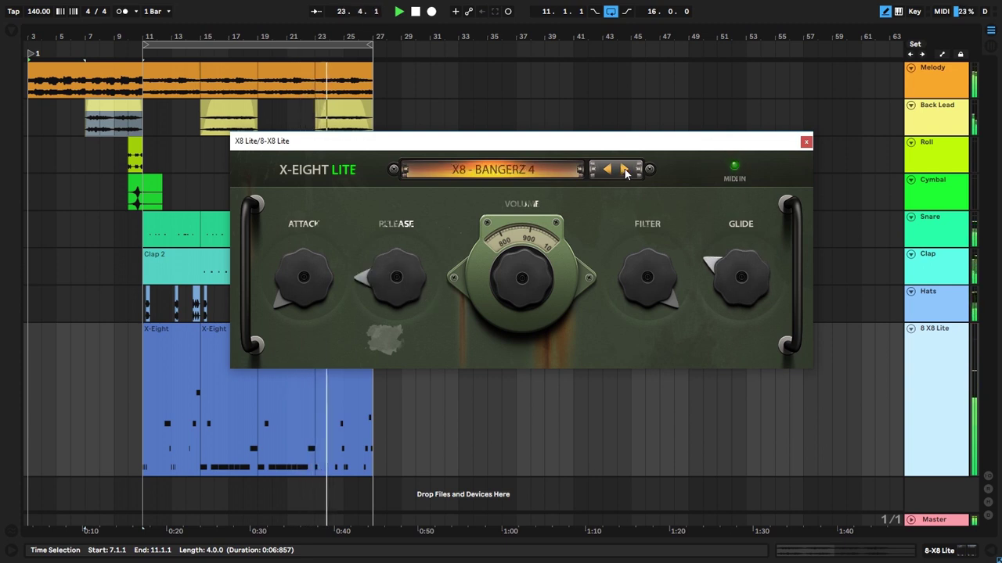
pyautogui.moveTo(714, 286); pyautogui.dragTo(704, 262)
pyautogui.click(624, 170)
pyautogui.moveTo(543, 282); pyautogui.dragTo(542, 263)
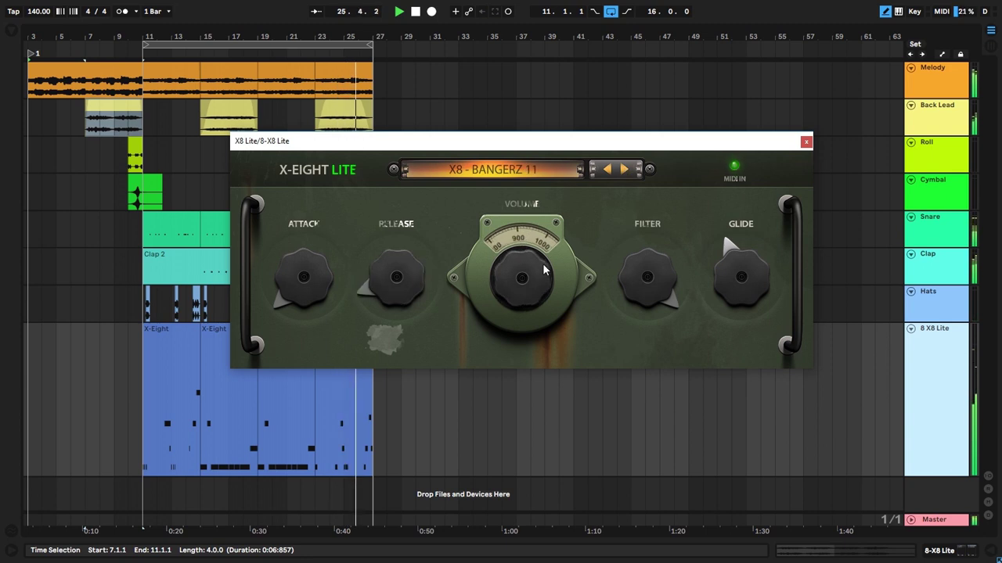
# Audition the Bangerz presets up to X8 - BANGERZ 46, adjusting the plugin volume slightly
pyautogui.click(623, 170)
pyautogui.click(624, 170)
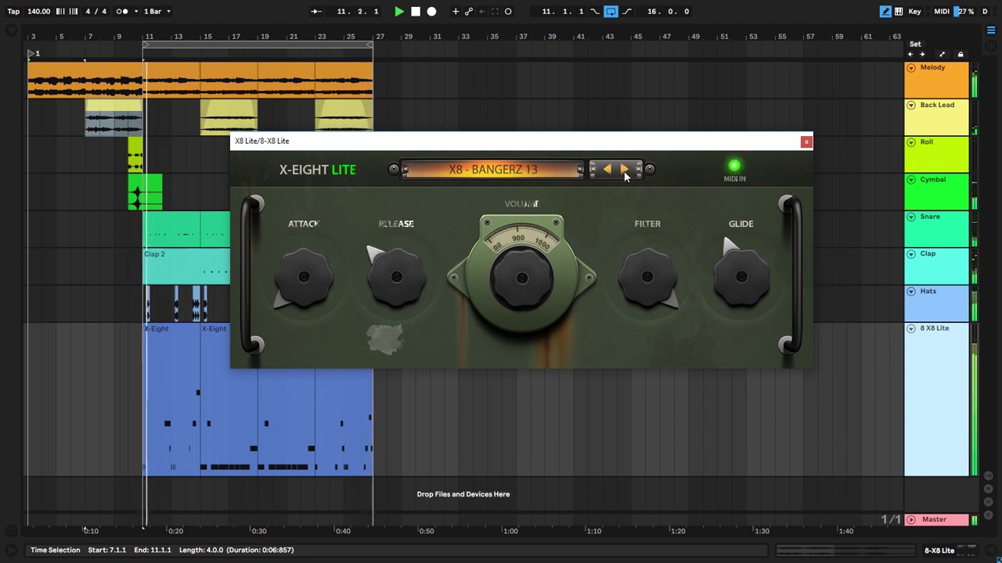
pyautogui.click(624, 170)
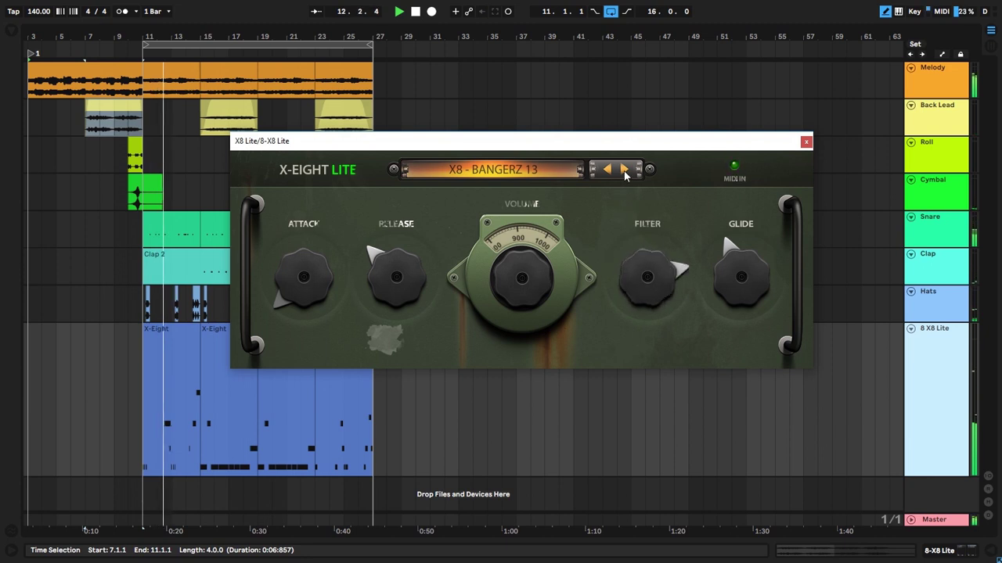
pyautogui.click(624, 172)
pyautogui.moveTo(541, 282); pyautogui.dragTo(545, 258)
pyautogui.click(624, 170)
pyautogui.click(624, 170)
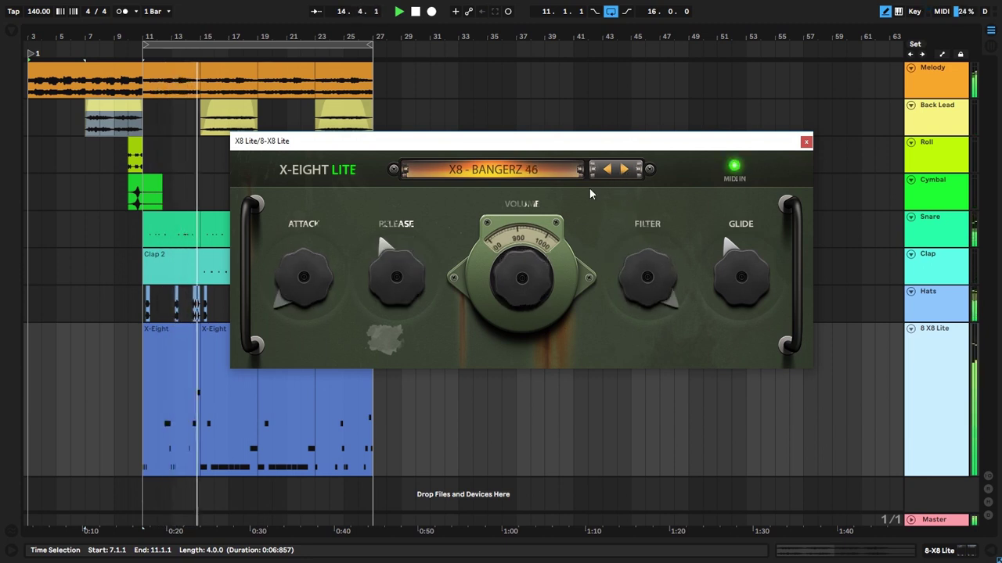
# Step through the following Bangerz presets one by one to X8 - BANGERZ 52
pyautogui.click(624, 170)
pyautogui.click(623, 170)
pyautogui.click(624, 170)
pyautogui.click(624, 169)
pyautogui.click(623, 170)
pyautogui.click(624, 170)
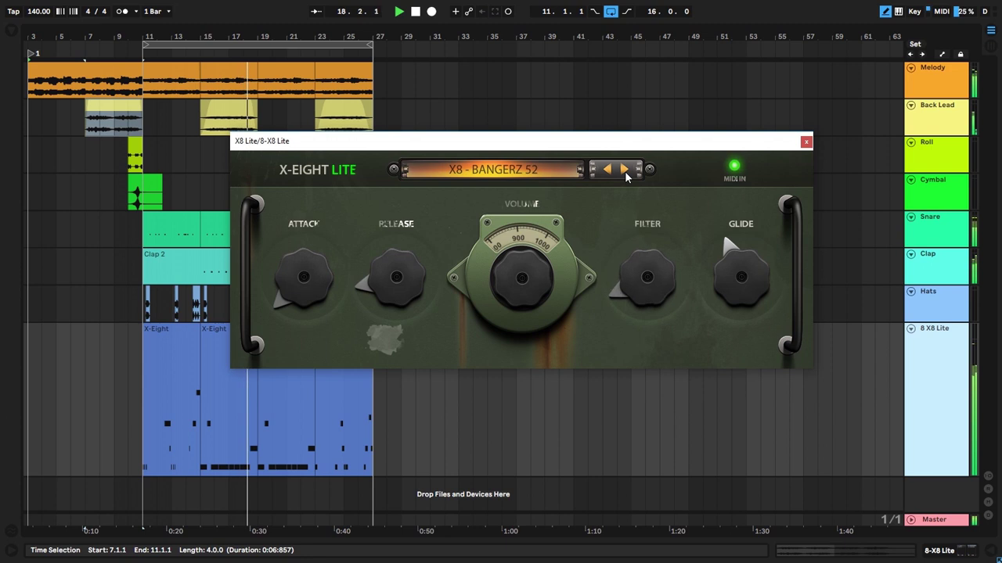
# Advance the preset to X8 - BANGERZ 62 and lower the plugin volume to about 860
pyautogui.click(625, 170)
pyautogui.click(625, 170)
pyautogui.click(624, 170)
pyautogui.click(624, 170)
pyautogui.click(625, 169)
pyautogui.click(625, 169)
pyautogui.moveTo(522, 277); pyautogui.dragTo(522, 279)
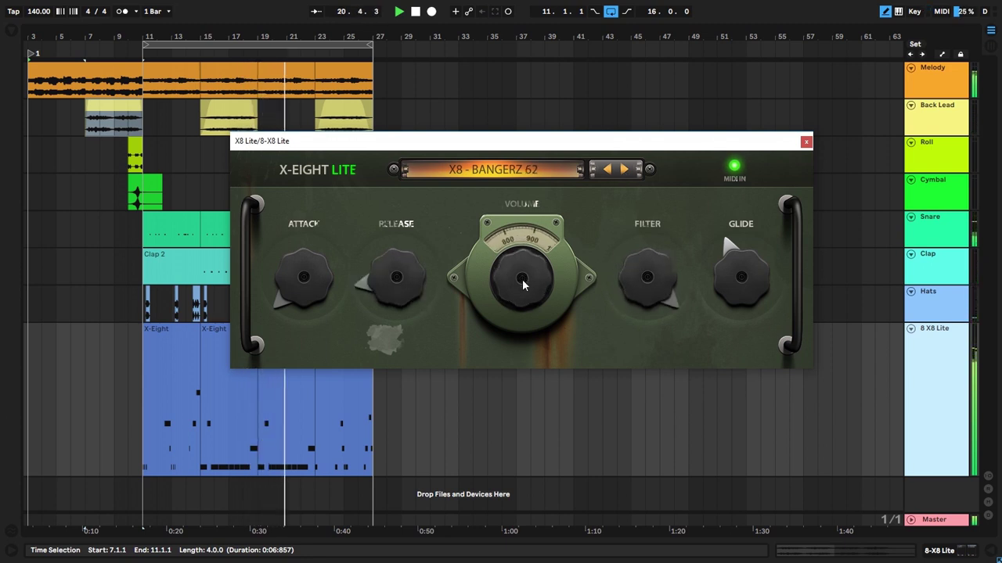
# Turn the glide down to minimum and audition the Bloodgem presets up to X8 - BLOODGEM 39
pyautogui.moveTo(724, 274); pyautogui.dragTo(714, 352)
pyautogui.click(626, 172)
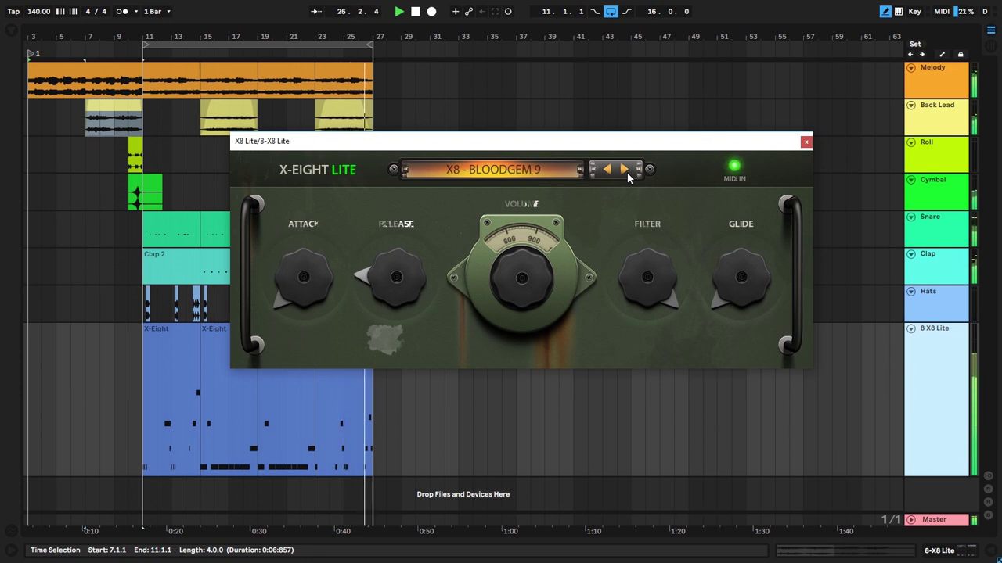
pyautogui.click(627, 173)
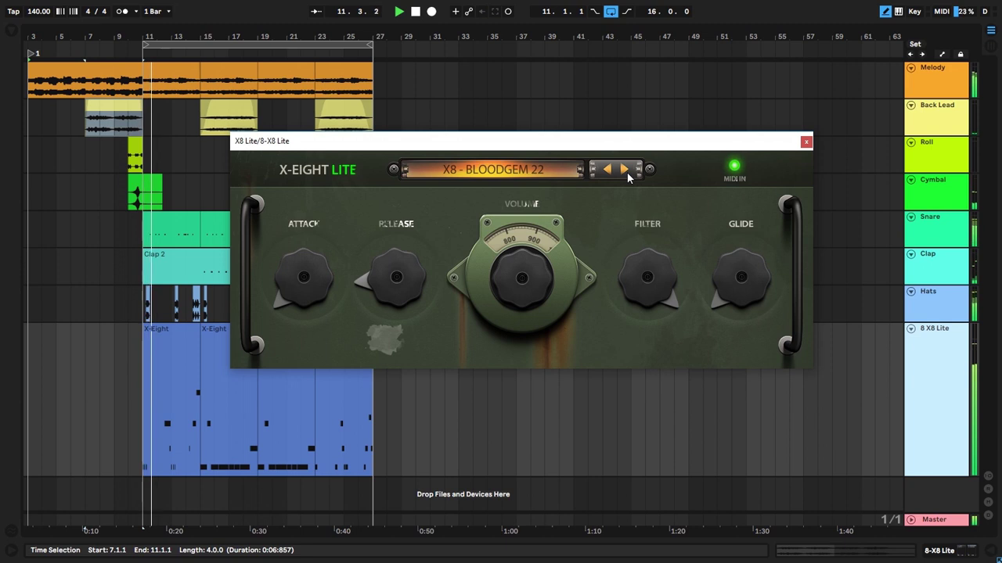
pyautogui.click(627, 173)
pyautogui.click(626, 173)
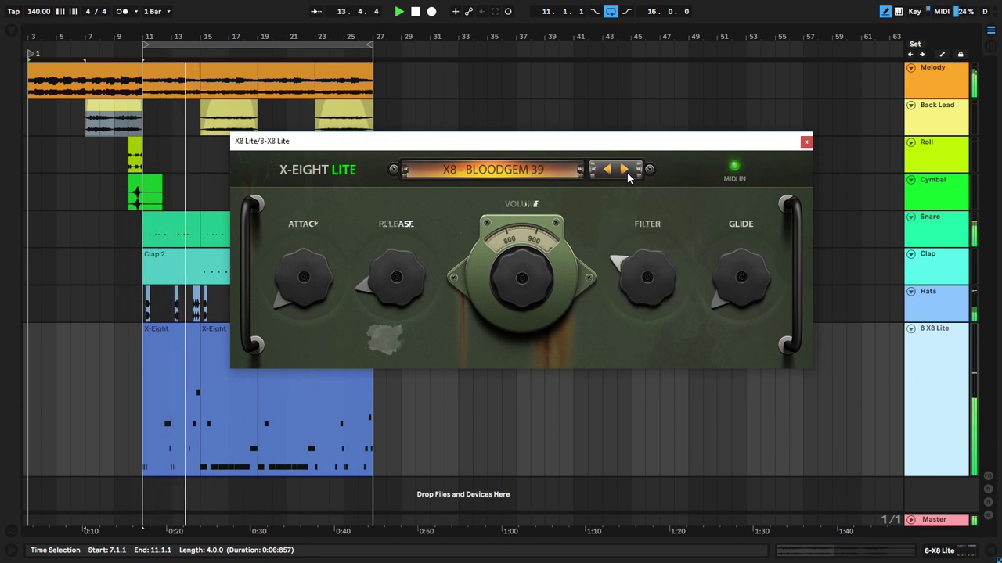
# Continue through the Bloodgem presets to X8 - BLOODGEM 57
pyautogui.click(627, 172)
pyautogui.click(627, 171)
pyautogui.click(627, 171)
pyautogui.click(627, 171)
pyautogui.click(627, 170)
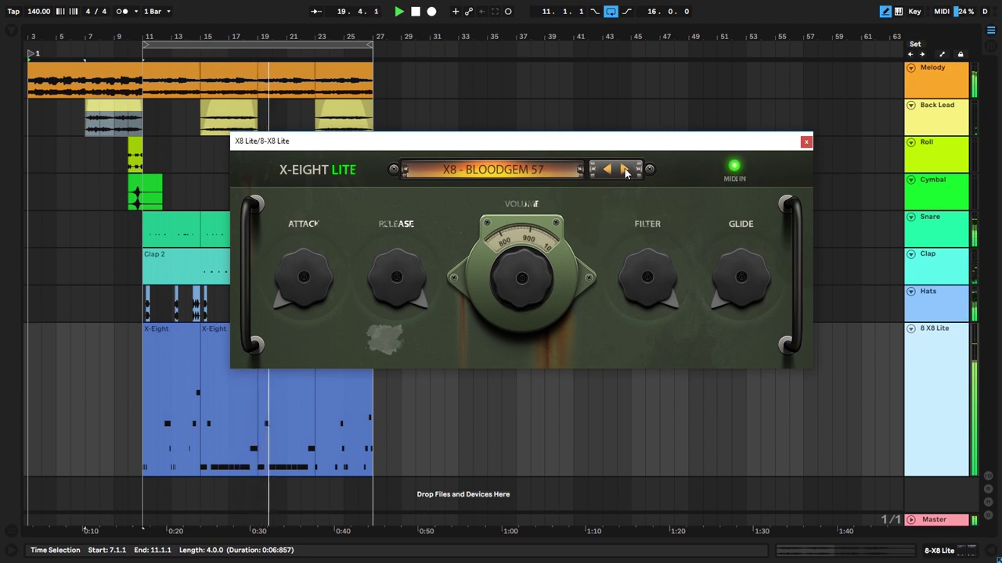
# Advance the preset to X8 - DEEPLOW 9, with the filter fully open and the glide raised to its midpoint
pyautogui.click(627, 172)
pyautogui.moveTo(659, 258); pyautogui.dragTo(665, 234)
pyautogui.moveTo(728, 271); pyautogui.dragTo(714, 145)
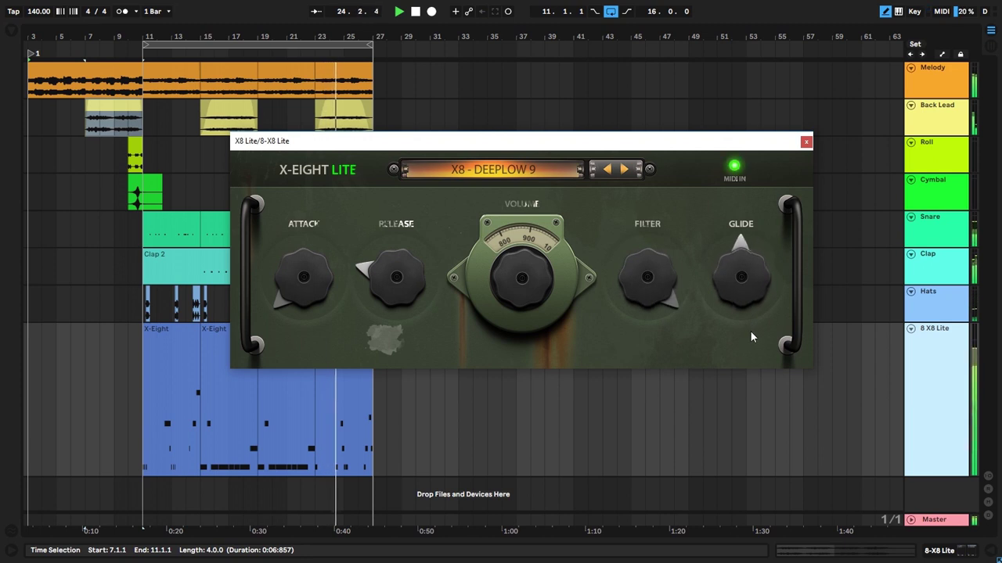
# Audition the Deeplow presets up to X8 - DEEPLOW 33
pyautogui.click(624, 169)
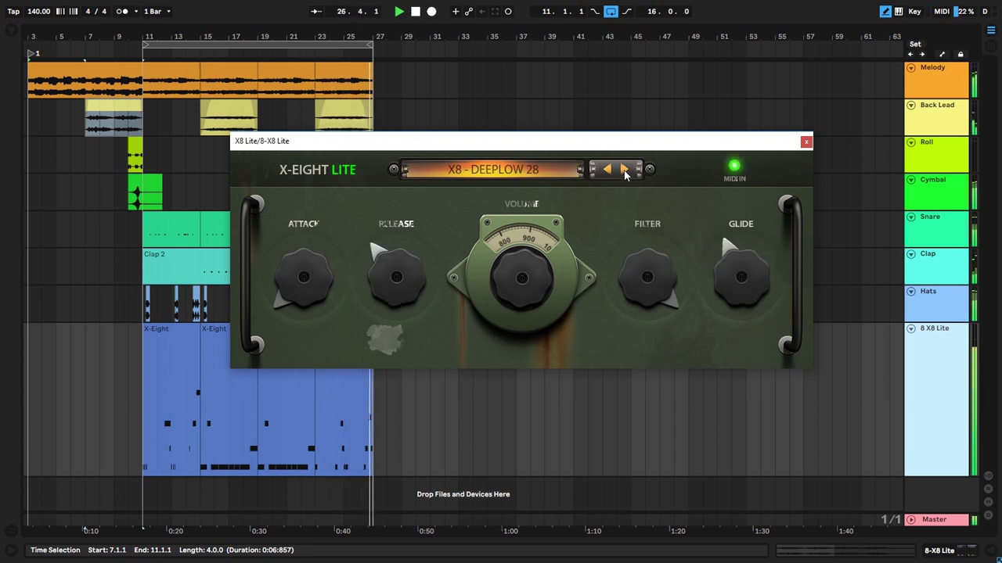
pyautogui.click(624, 170)
pyautogui.click(623, 169)
pyautogui.click(624, 169)
pyautogui.click(624, 170)
pyautogui.click(624, 170)
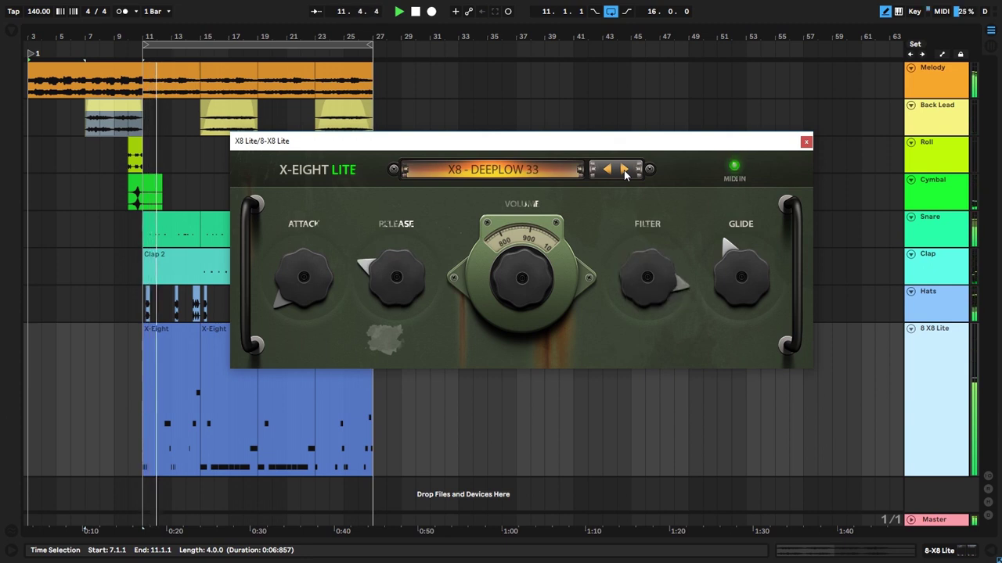
# Step through the next Deeplow presets one at a time to X8 - DEEPLOW 38
pyautogui.click(624, 170)
pyautogui.click(624, 170)
pyautogui.click(624, 170)
pyautogui.click(624, 170)
pyautogui.click(623, 170)
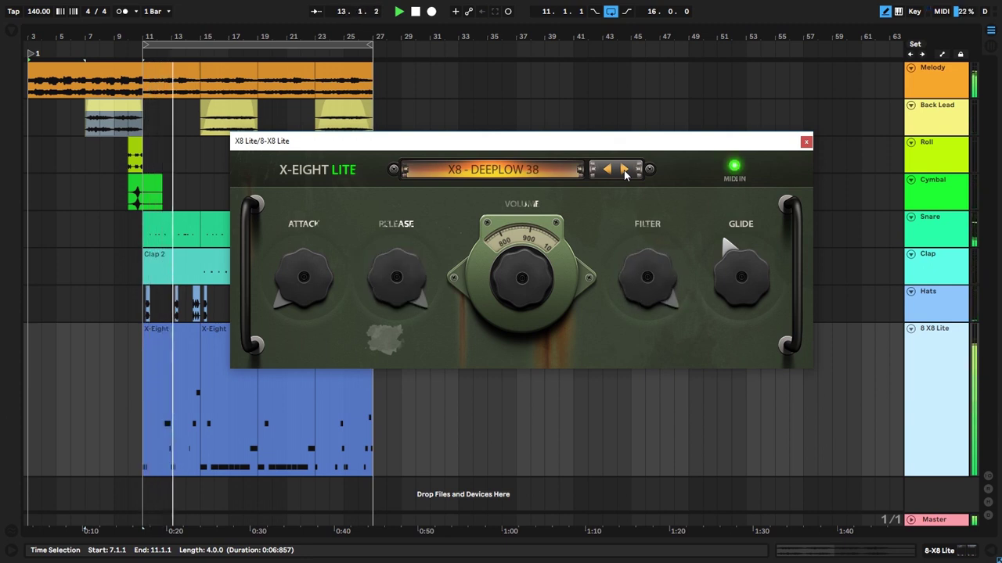
# Reduce the glide and advance the preset to X8 - DEEPLOW 106
pyautogui.click(623, 170)
pyautogui.click(624, 169)
pyautogui.moveTo(718, 272); pyautogui.dragTo(717, 300)
pyautogui.click(627, 172)
pyautogui.click(627, 171)
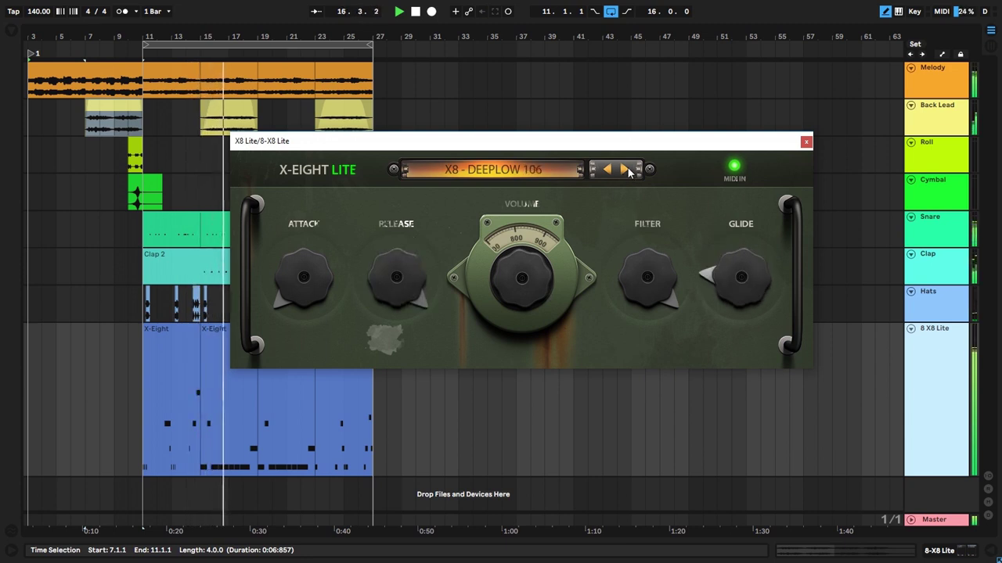
# Move on to the Distorted presets and audition them up to X8 - DISTORTED 9
pyautogui.click(626, 170)
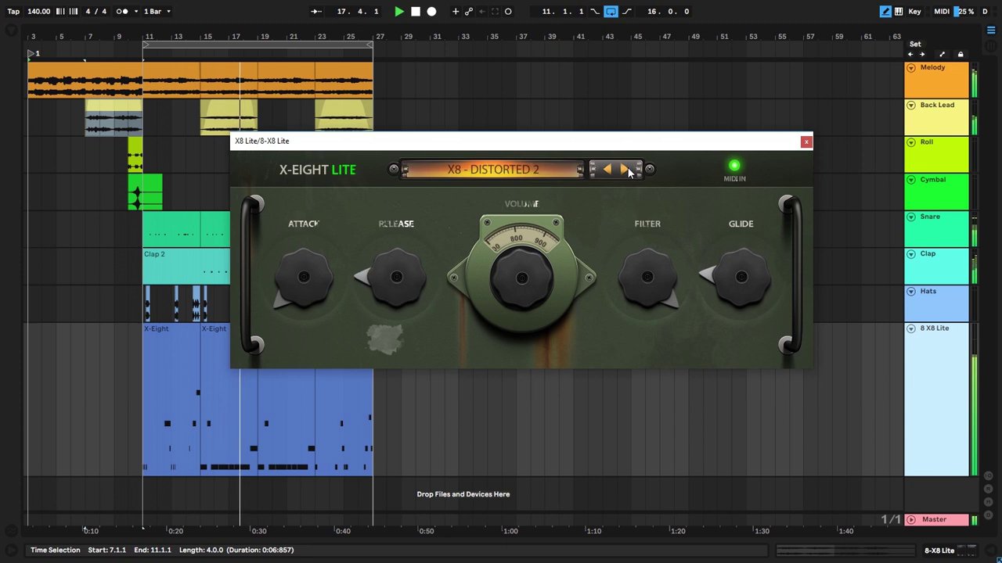
pyautogui.click(626, 170)
pyautogui.click(626, 170)
pyautogui.click(626, 170)
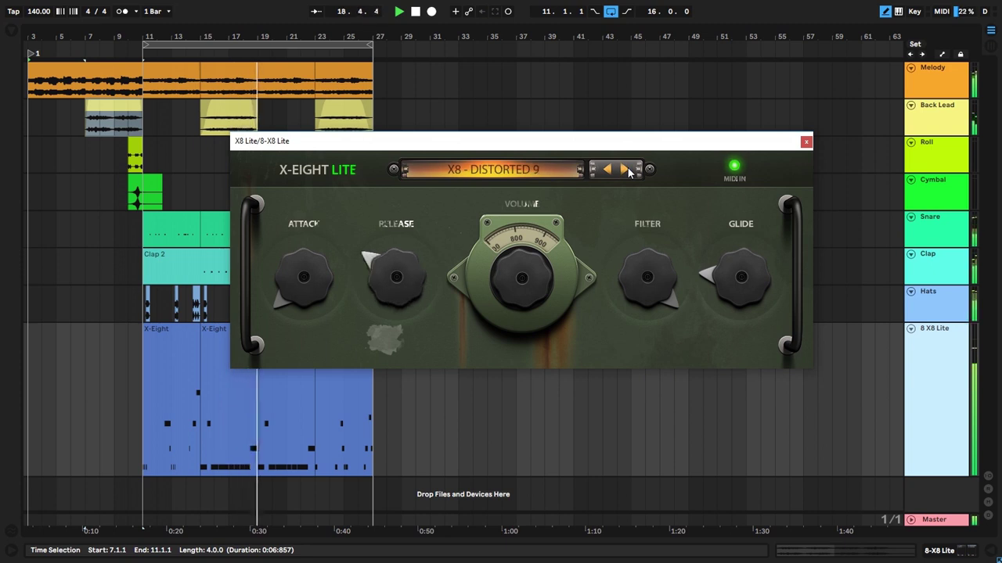
# Continue through the Distorted presets to X8 - DISTORTED 67
pyautogui.click(626, 170)
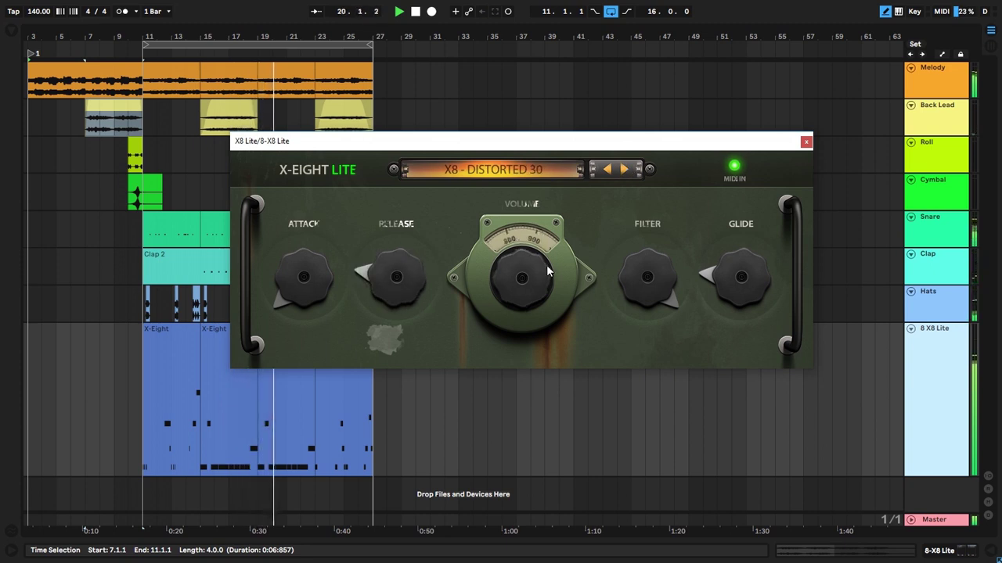
pyautogui.click(626, 171)
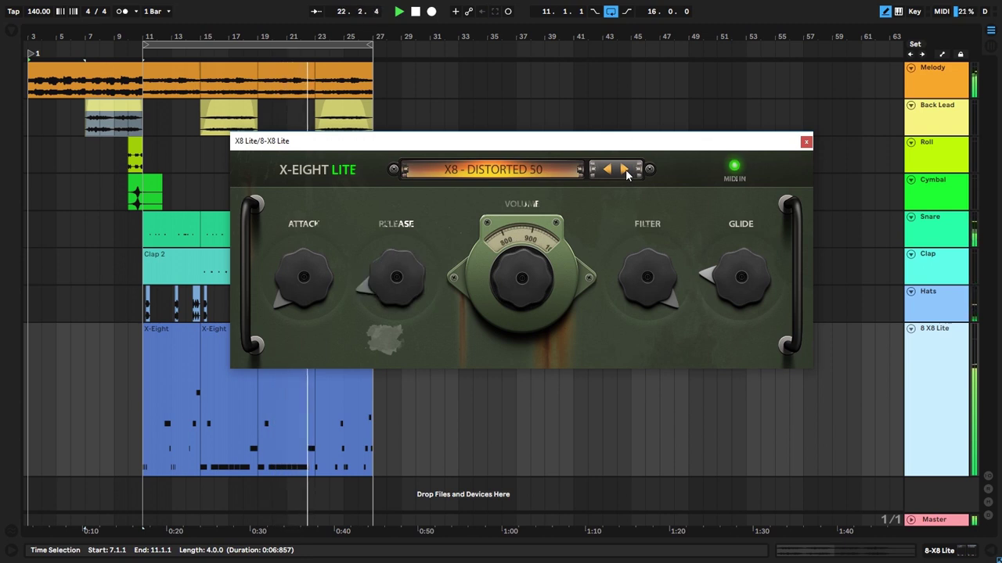
pyautogui.click(626, 170)
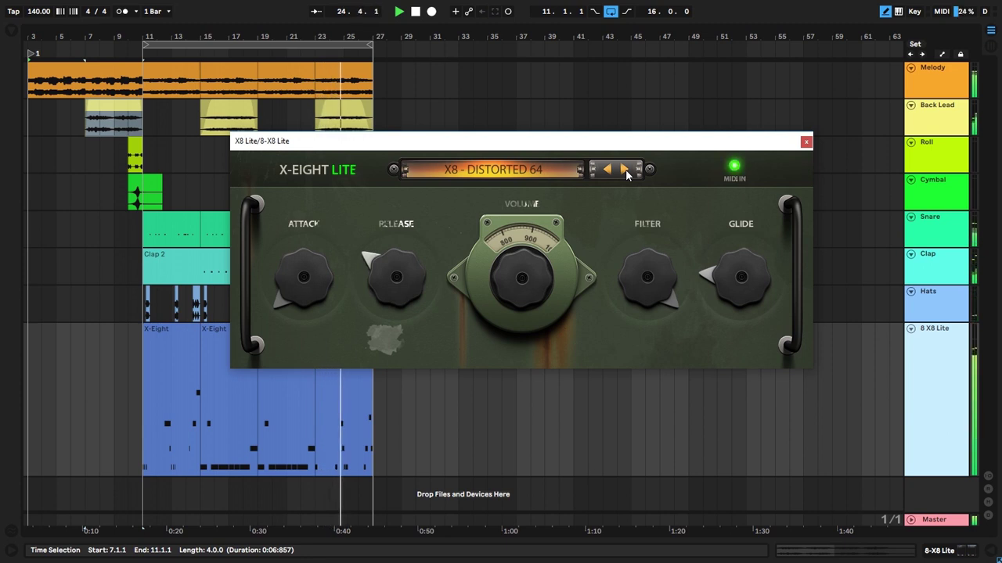
pyautogui.click(626, 171)
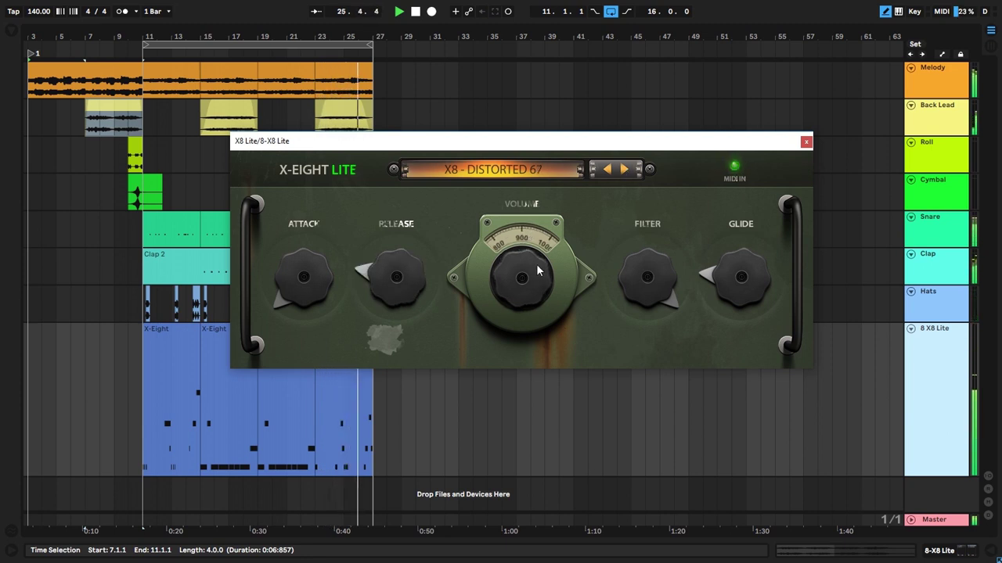
# Audition the Kicker presets from X8 - KICKER 1 up to X8 - KICKER 155
pyautogui.click(624, 170)
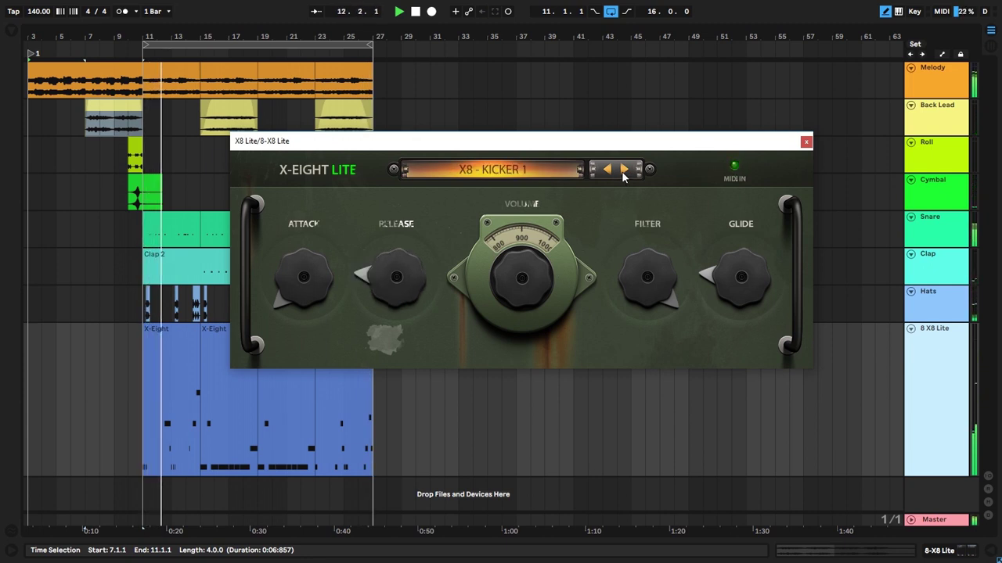
pyautogui.click(624, 170)
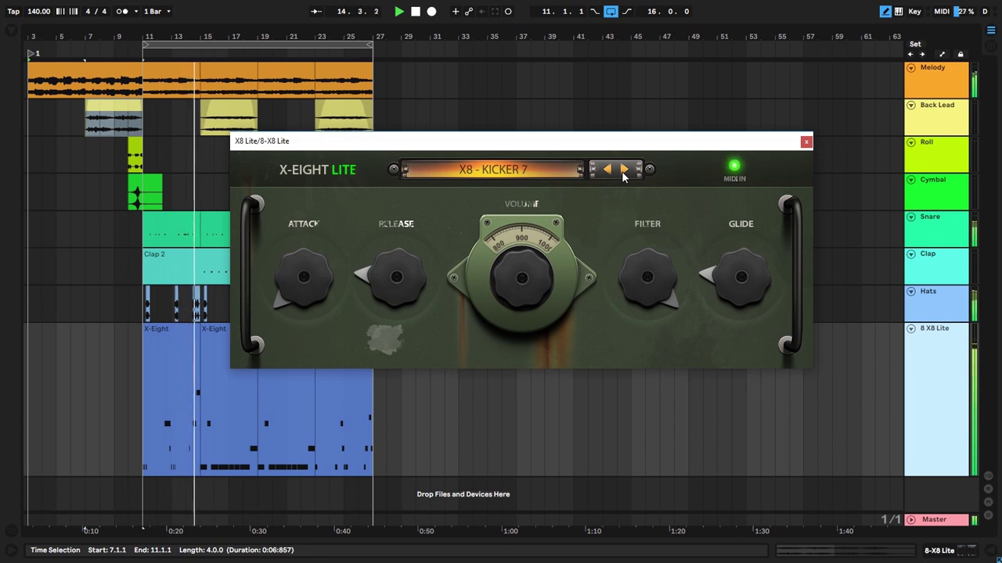
pyautogui.click(624, 170)
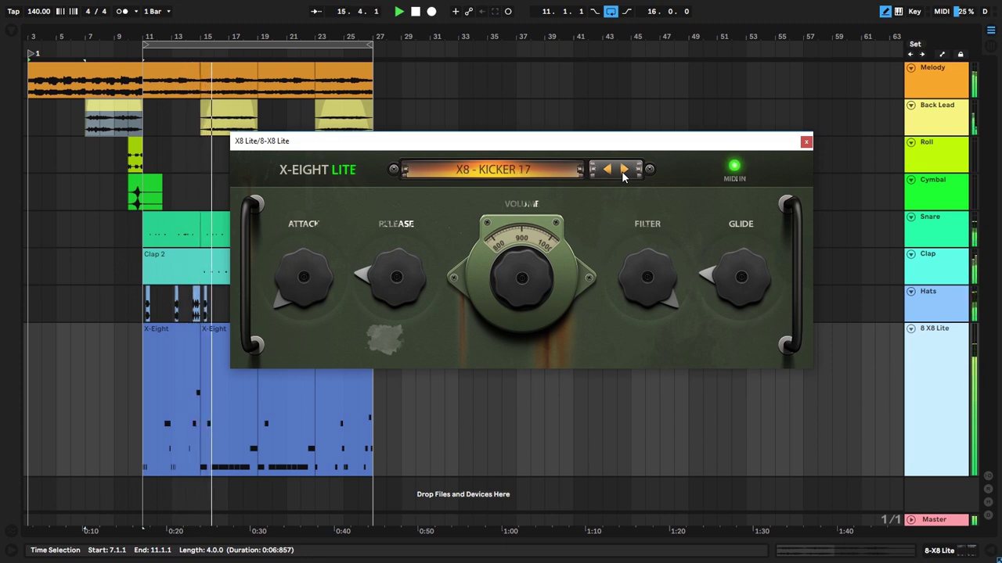
pyautogui.click(624, 169)
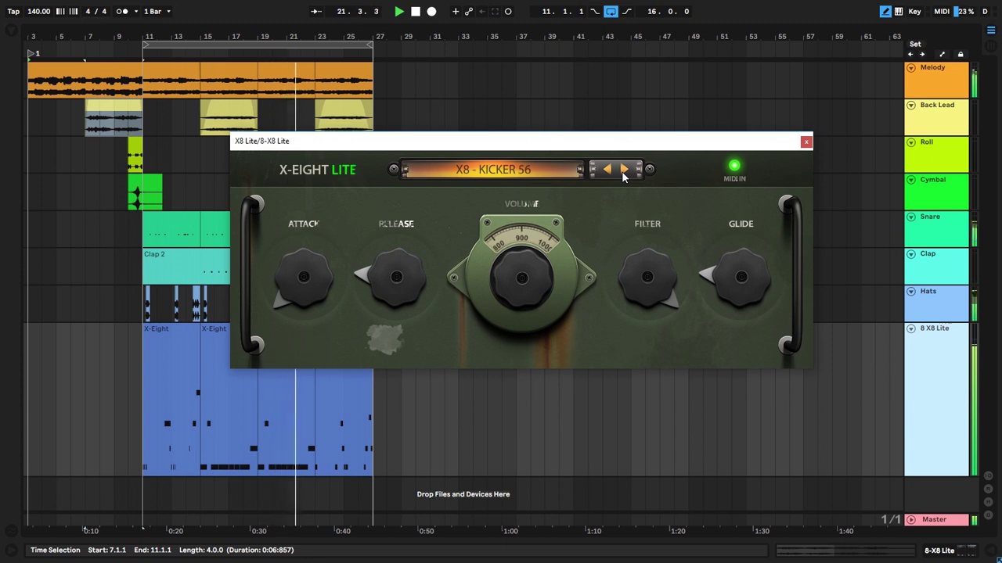
pyautogui.click(623, 170)
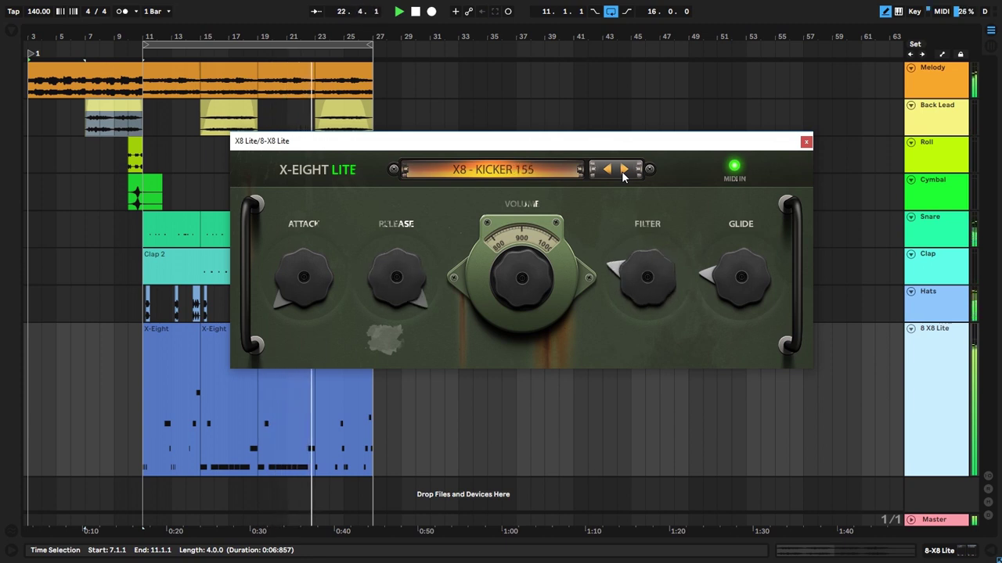
# Move on to the Legendary presets and advance to X8 - LEGENDARY 8
pyautogui.click(623, 171)
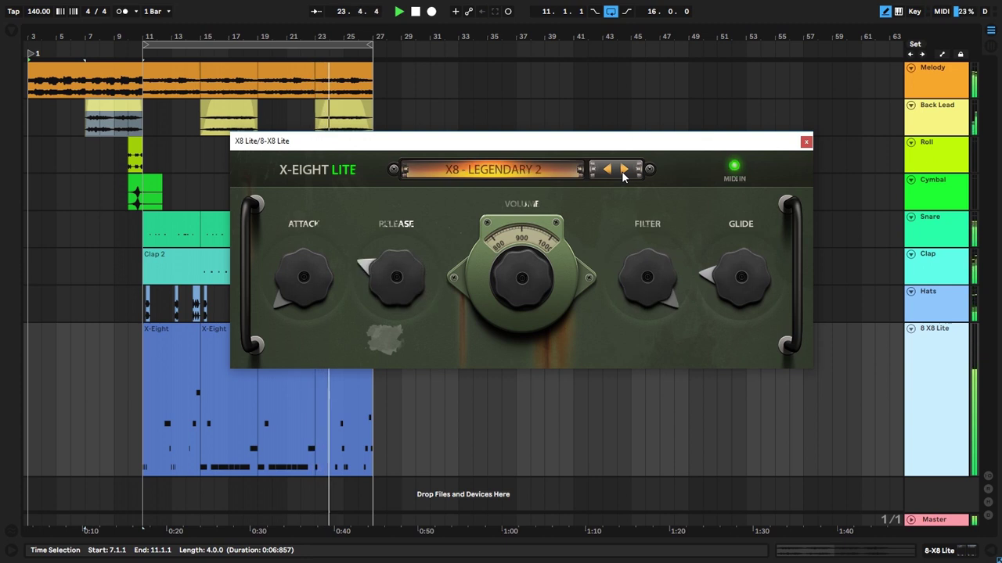
pyautogui.click(624, 171)
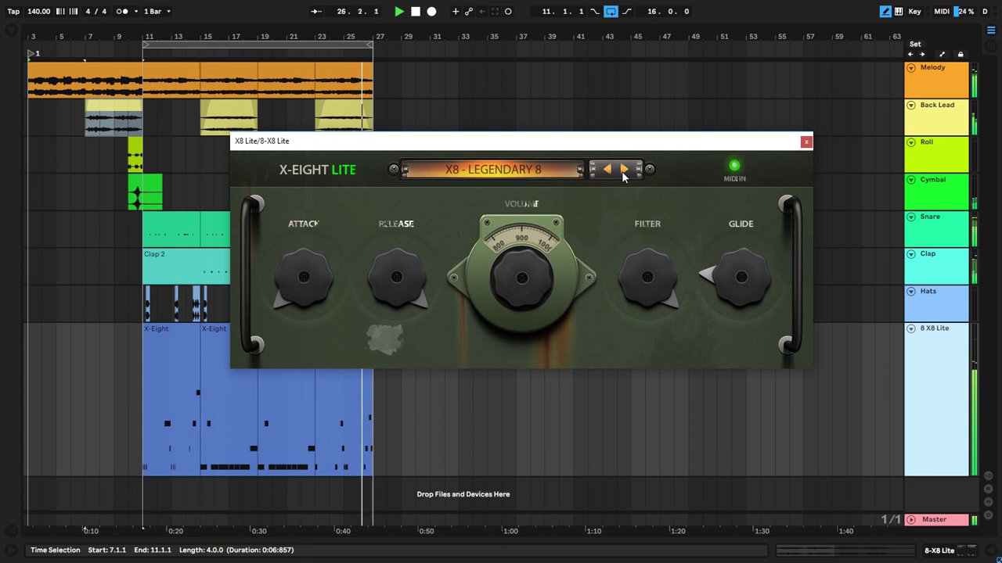
# Continue auditioning the Legendary presets up to X8 - LEGENDARY 43
pyautogui.click(624, 171)
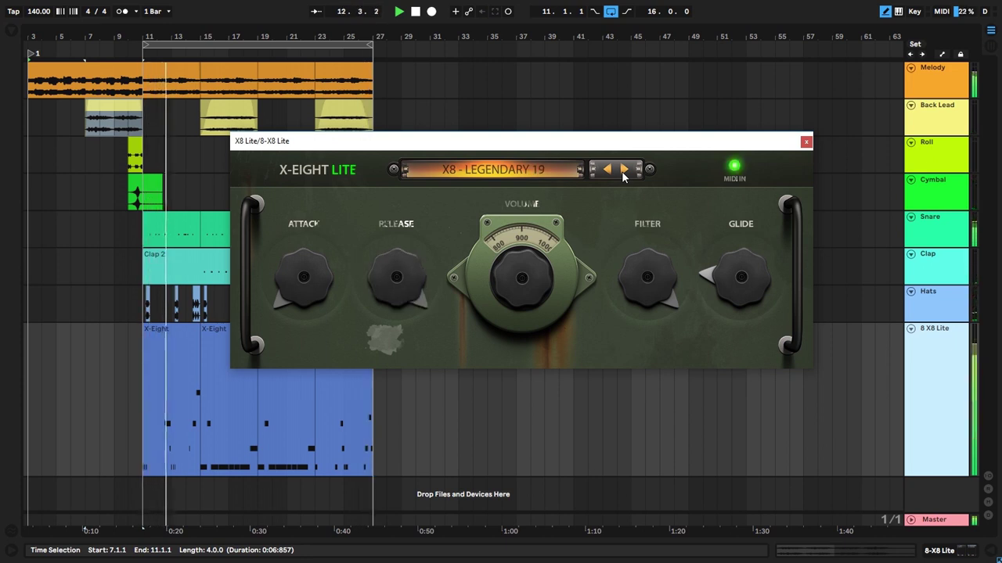
pyautogui.click(623, 171)
pyautogui.click(624, 171)
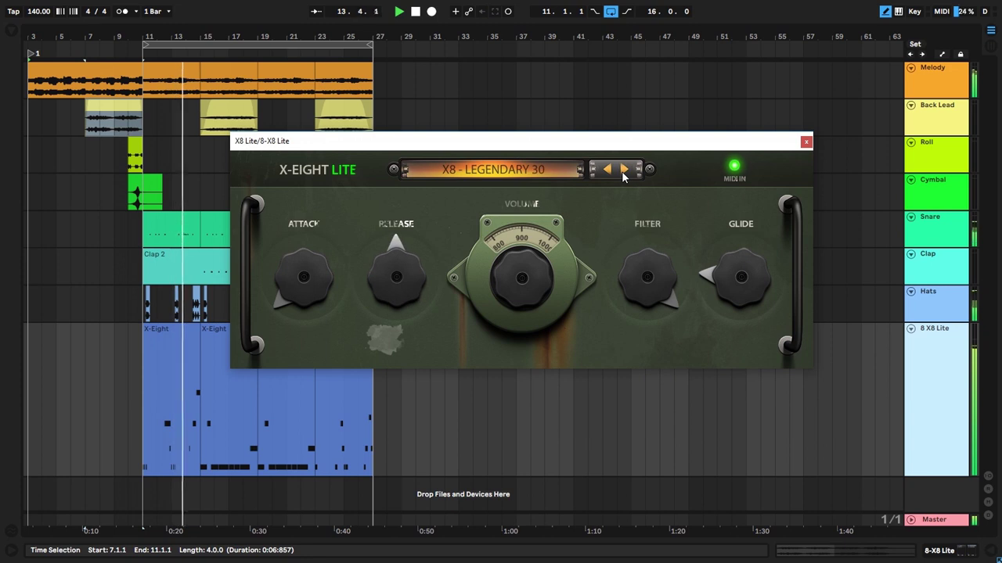
pyautogui.click(623, 171)
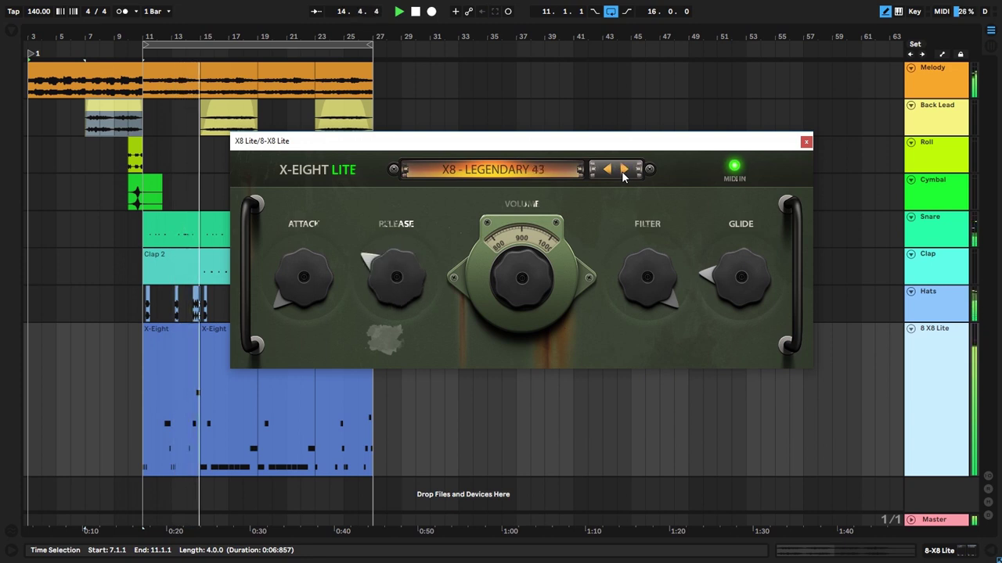
# Load the X8 - NOIZA 1 preset and try different glide and filter settings on it
pyautogui.click(501, 171)
pyautogui.click(470, 183)
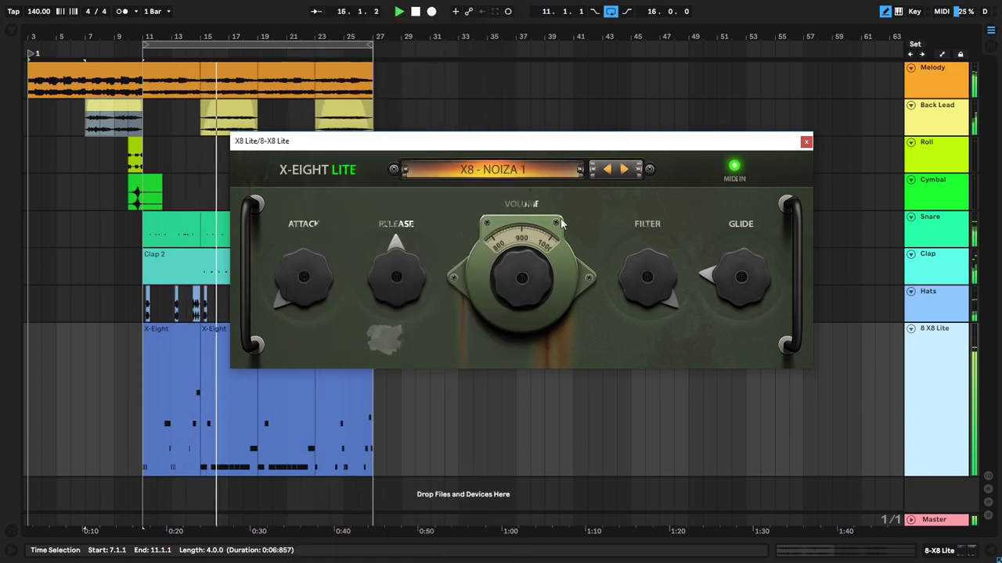
pyautogui.moveTo(709, 271); pyautogui.dragTo(736, 257)
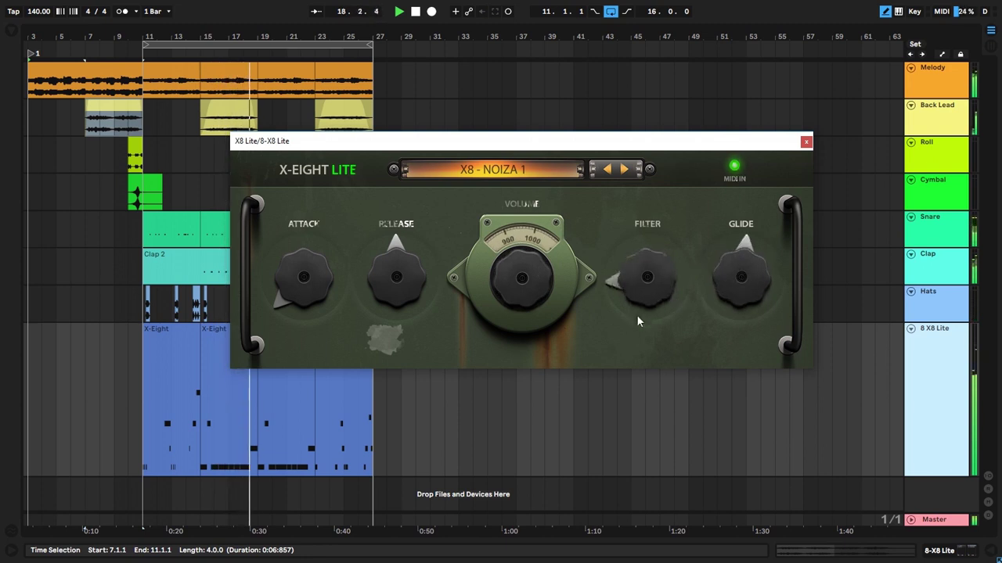
pyautogui.moveTo(729, 274); pyautogui.dragTo(748, 354)
pyautogui.moveTo(673, 286); pyautogui.dragTo(640, 222)
# Advance to X8 - NOIZA 24, lower its volume slightly and open the filter fully
pyautogui.click(624, 170)
pyautogui.moveTo(529, 263); pyautogui.dragTo(532, 276)
pyautogui.moveTo(641, 265); pyautogui.dragTo(635, 187)
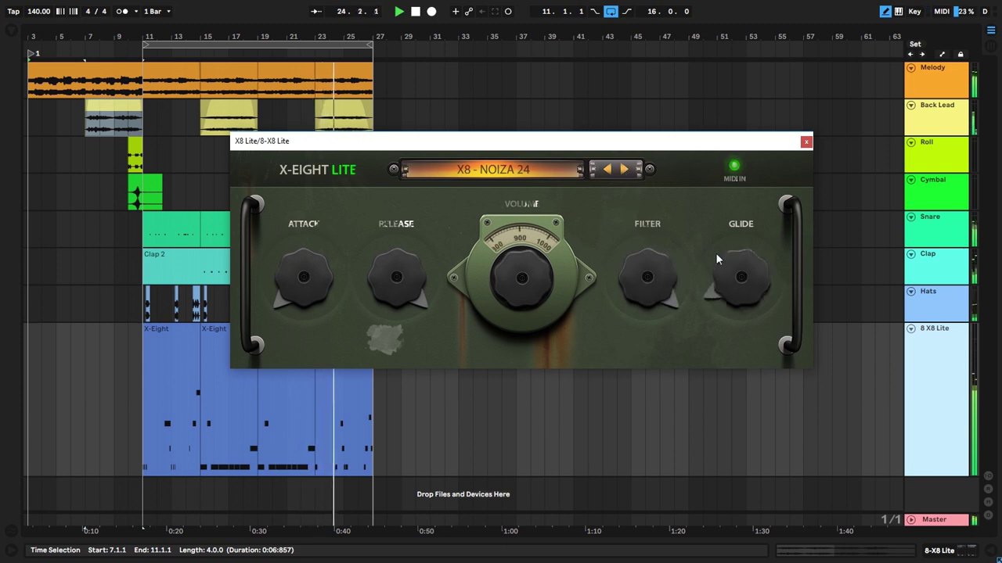
# Continue through the Noiza presets to X8 - NOIZA 87 and sweep its glide up to maximum and back down
pyautogui.click(627, 172)
pyautogui.click(626, 171)
pyautogui.click(628, 172)
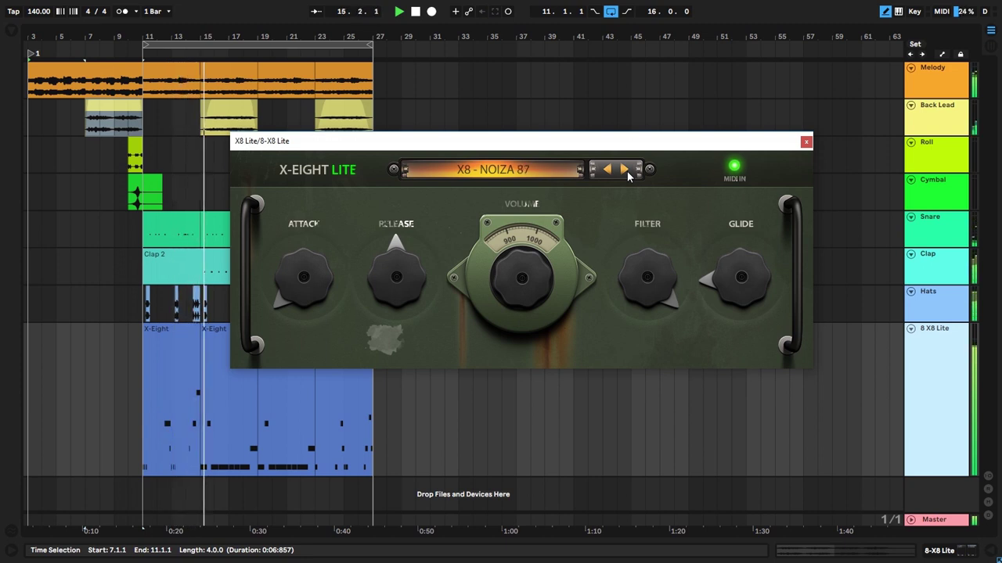
pyautogui.moveTo(749, 301); pyautogui.dragTo(730, 193)
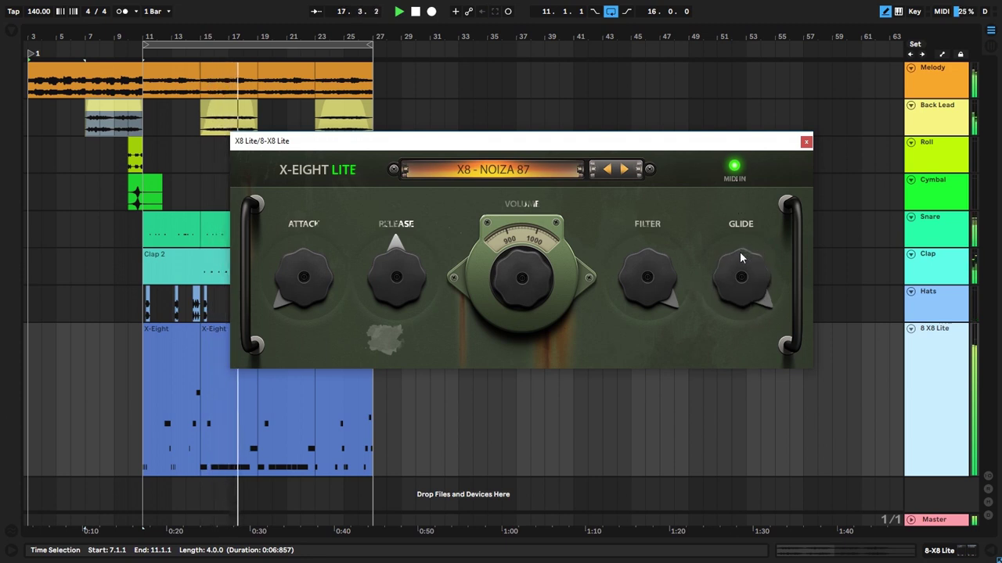
pyautogui.moveTo(741, 258); pyautogui.dragTo(750, 440)
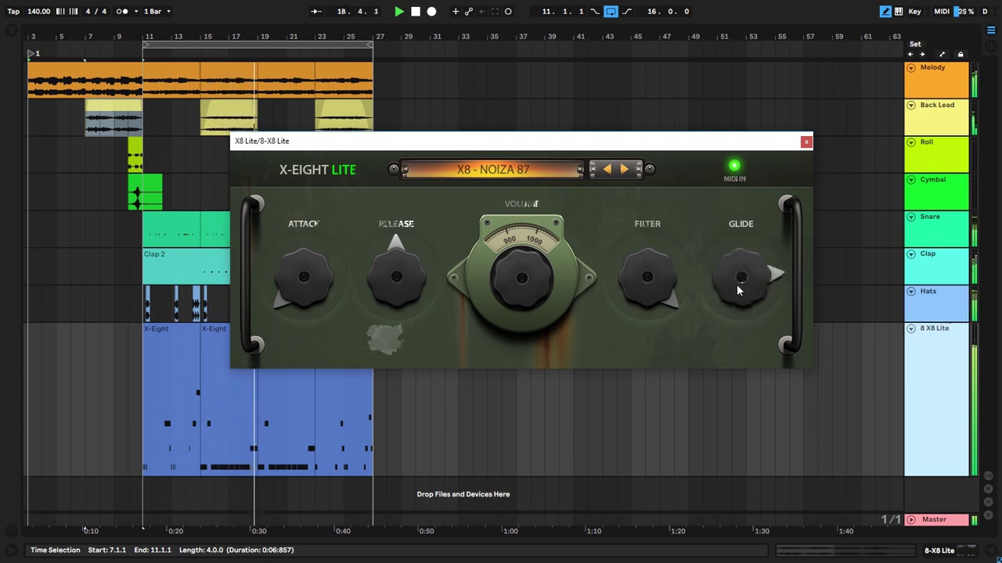
# Audition the Smoke presets from X8 - SMOKE 4 past X8 - SMOKE 65 and adjust the release
pyautogui.click(624, 170)
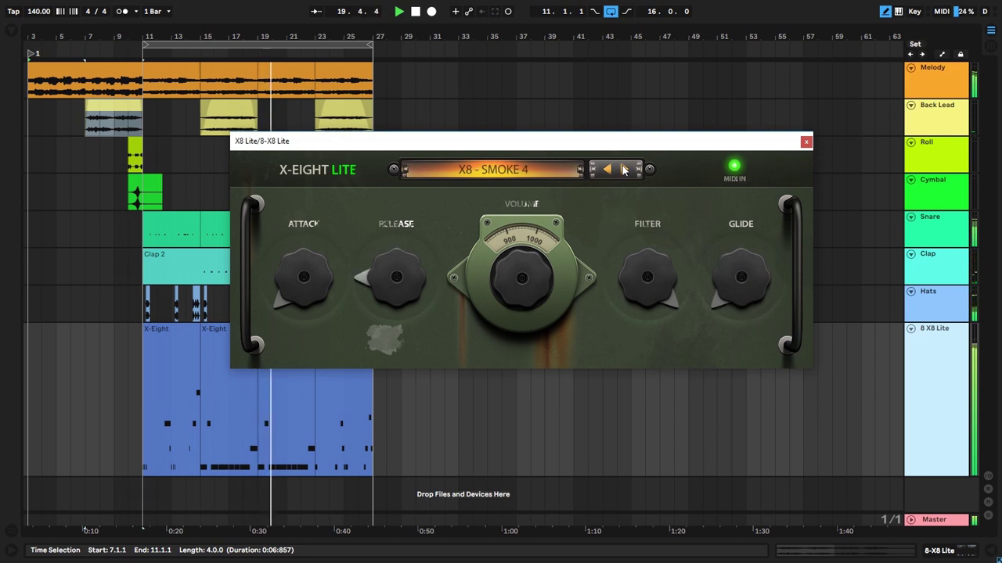
pyautogui.click(624, 169)
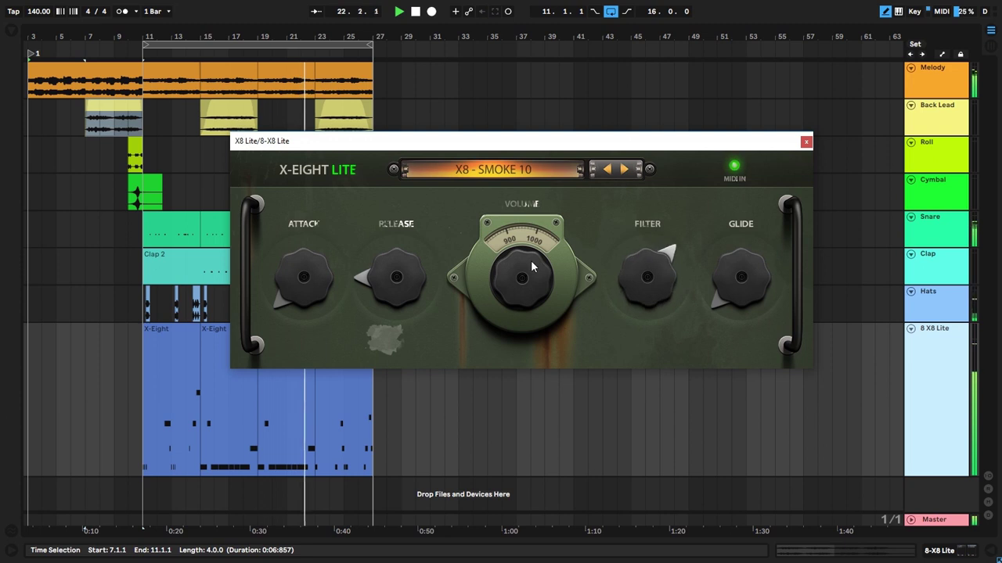
pyautogui.click(624, 169)
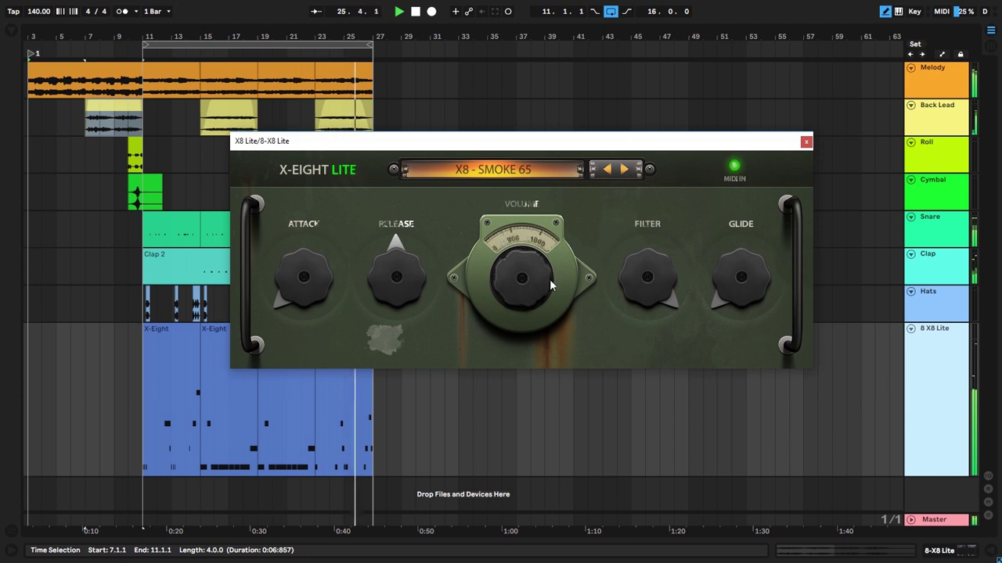
pyautogui.click(623, 170)
pyautogui.moveTo(379, 267); pyautogui.dragTo(340, 279)
# Move on to the Wierd presets and audition them from X8 - WIERD 1 to X8 - WIERD 27
pyautogui.click(629, 169)
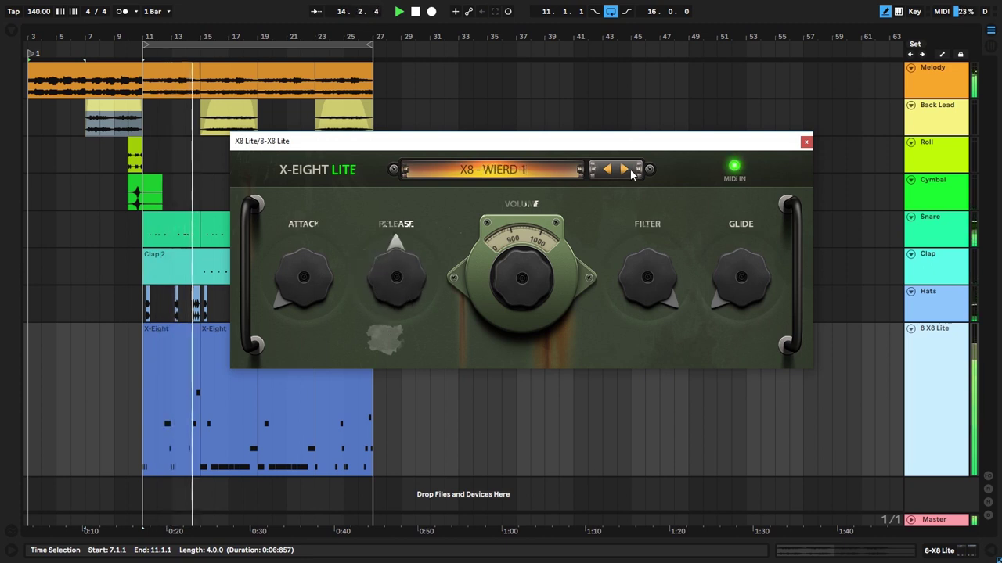
pyautogui.click(626, 169)
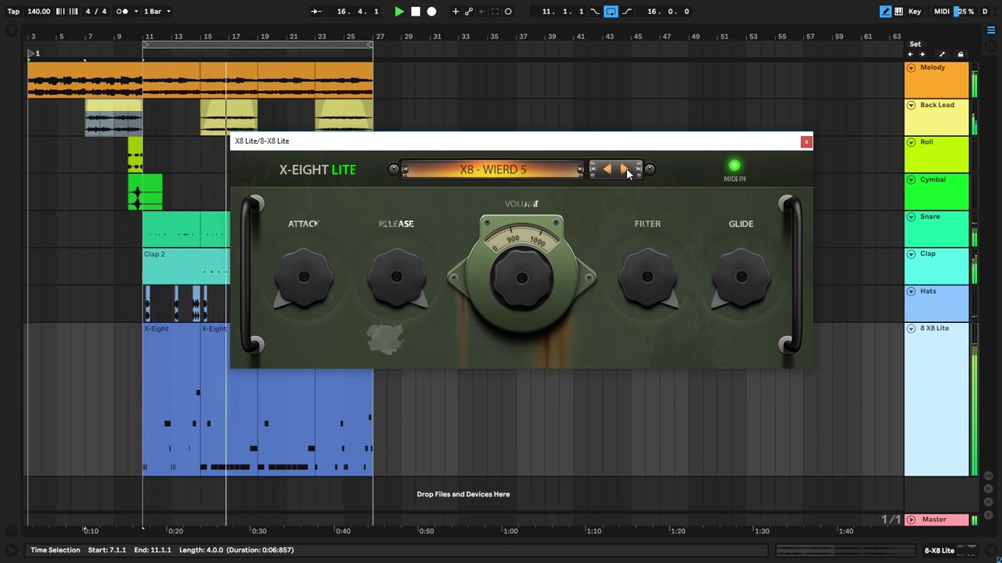
pyautogui.click(626, 169)
pyautogui.click(626, 169)
pyautogui.click(626, 168)
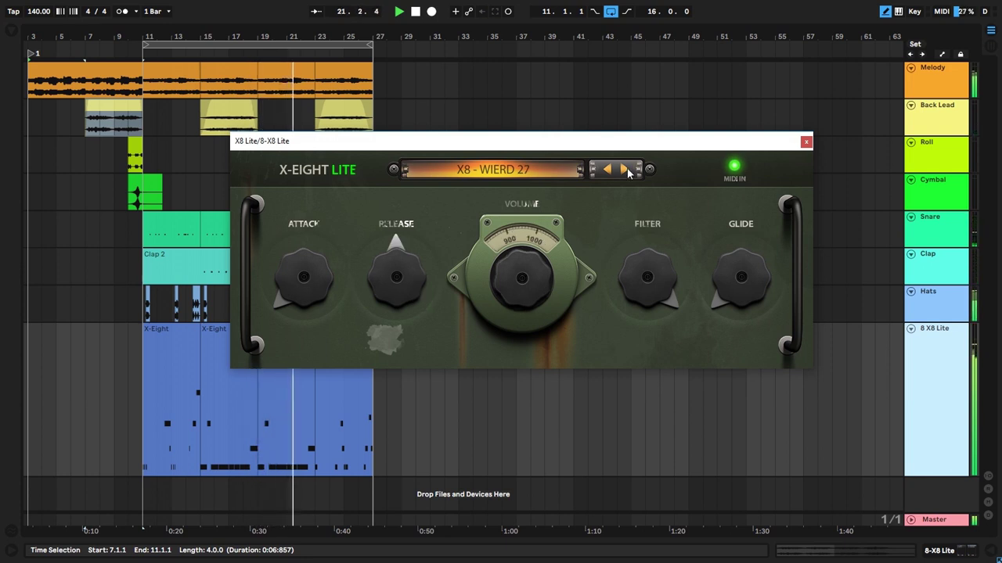
# Continue through the Wierd presets to X8 - WIERD 36 and on past BUY to the THE FULL entry
pyautogui.click(626, 169)
pyautogui.click(626, 169)
pyautogui.click(626, 169)
pyautogui.click(626, 169)
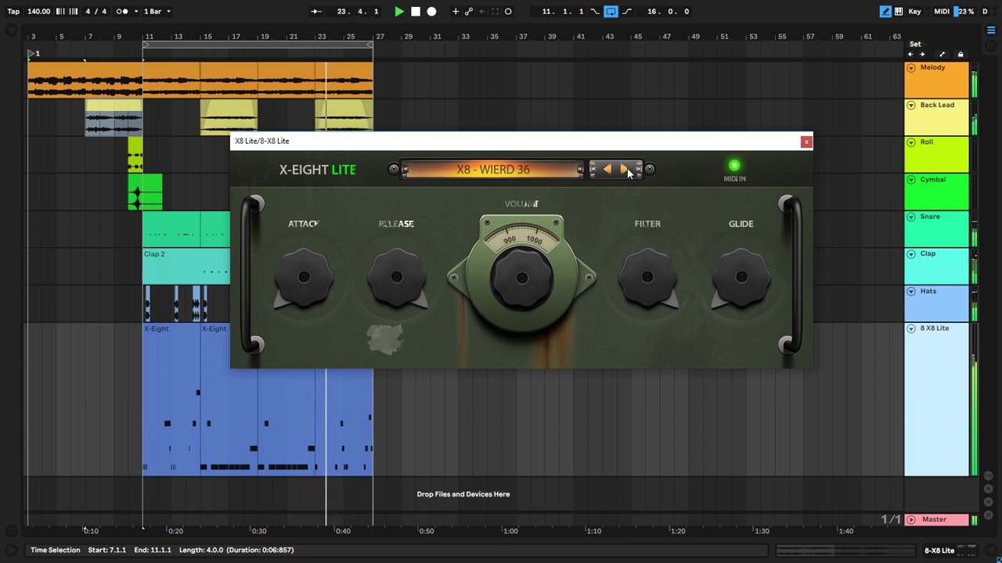
pyautogui.click(626, 169)
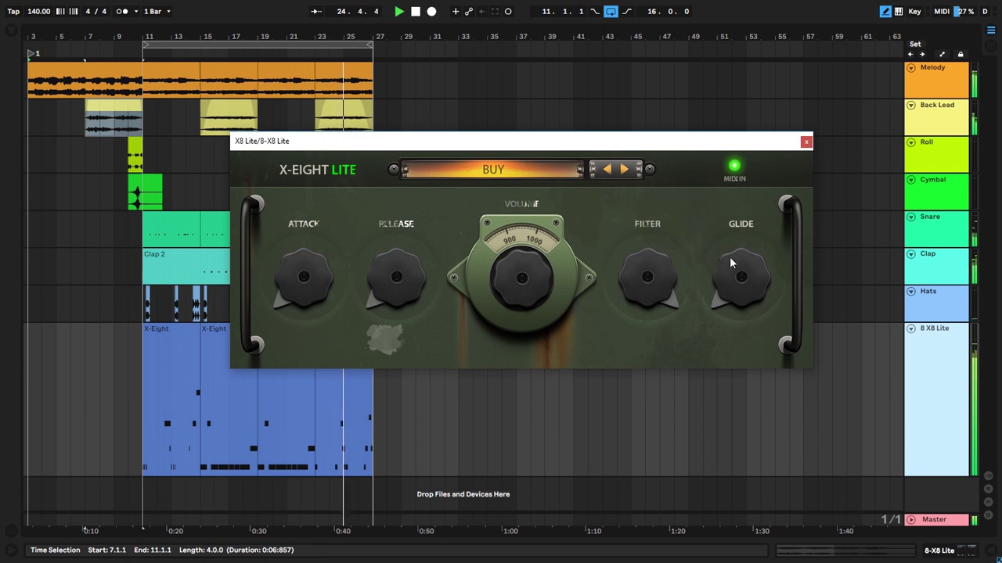
pyautogui.click(627, 170)
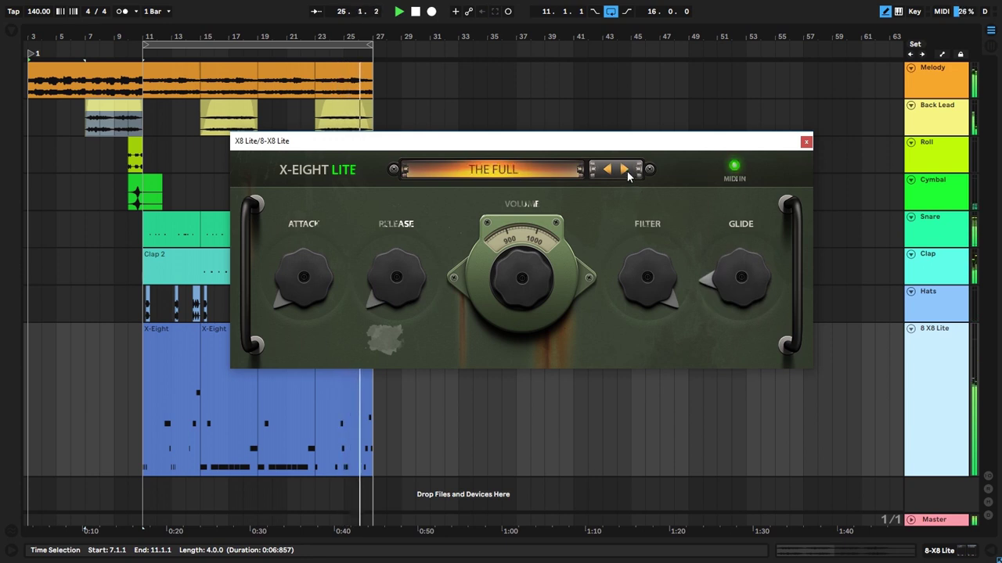